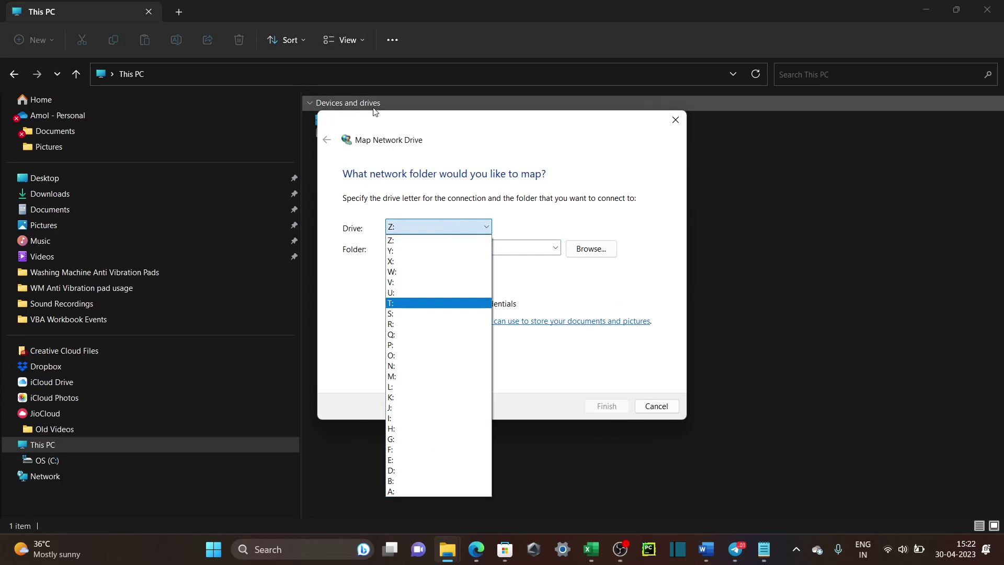
# Keep Z: as the drive letter and move the Map Network Drive dialog down and right.
pyautogui.click(428, 144)
pyautogui.moveTo(441, 137); pyautogui.dragTo(556, 185)
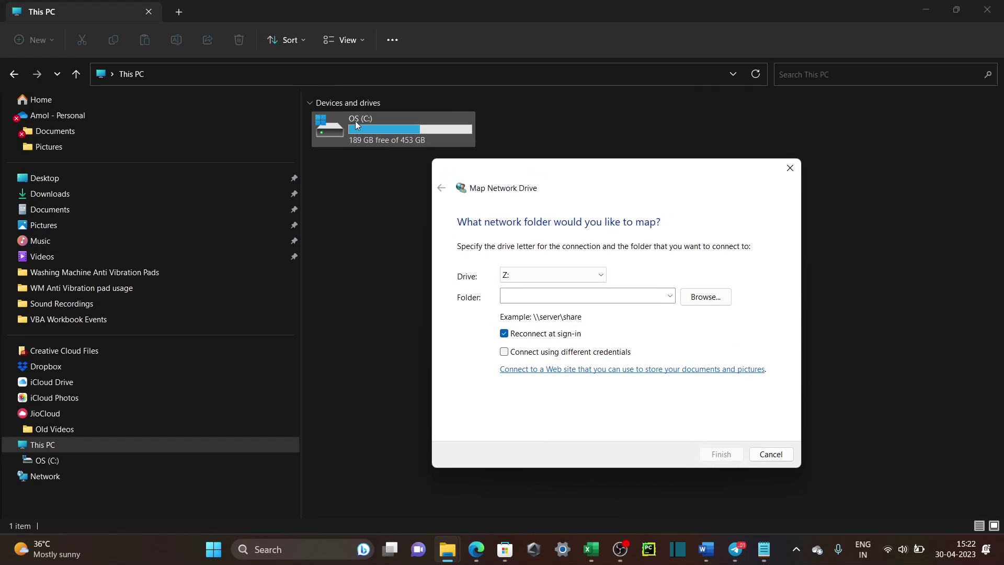
pyautogui.click(556, 295)
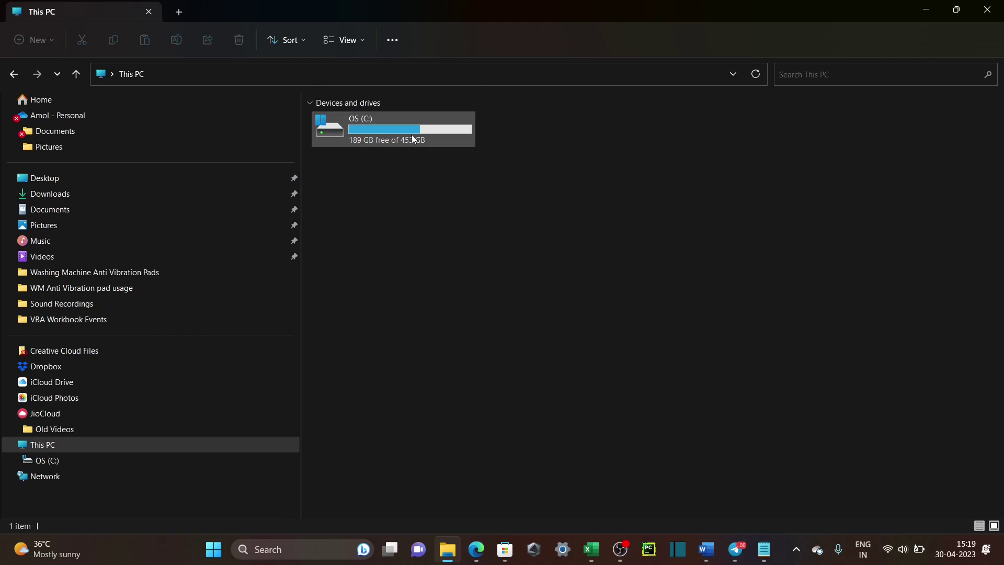
pyautogui.moveTo(413, 138)
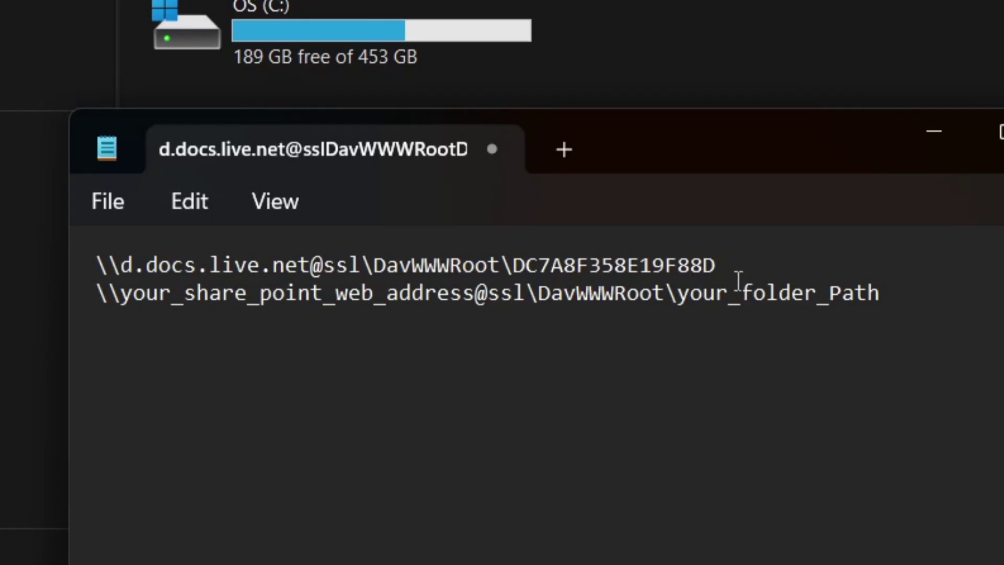
# Add a 'One Drive' heading line above the OneDrive WebDAV path.
pyautogui.tripleClick(742, 265)
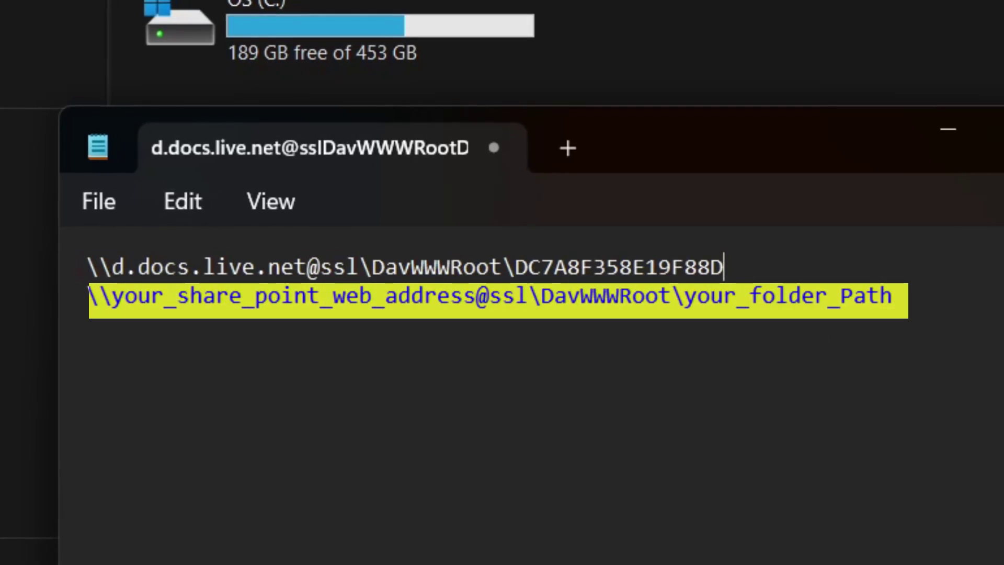
pyautogui.click(82, 267)
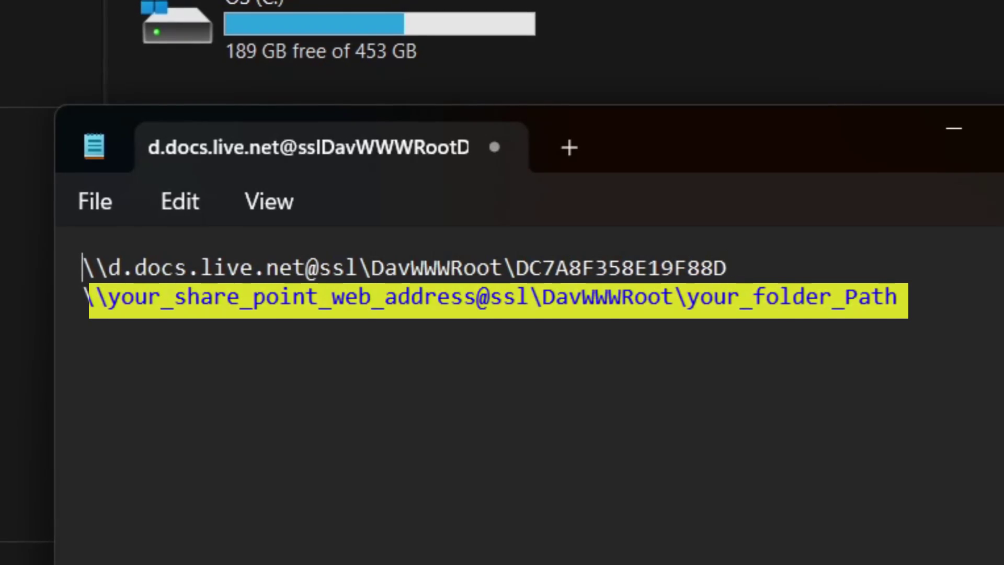
pyautogui.press('Return')
pyautogui.press('Up')
pyautogui.write('On')
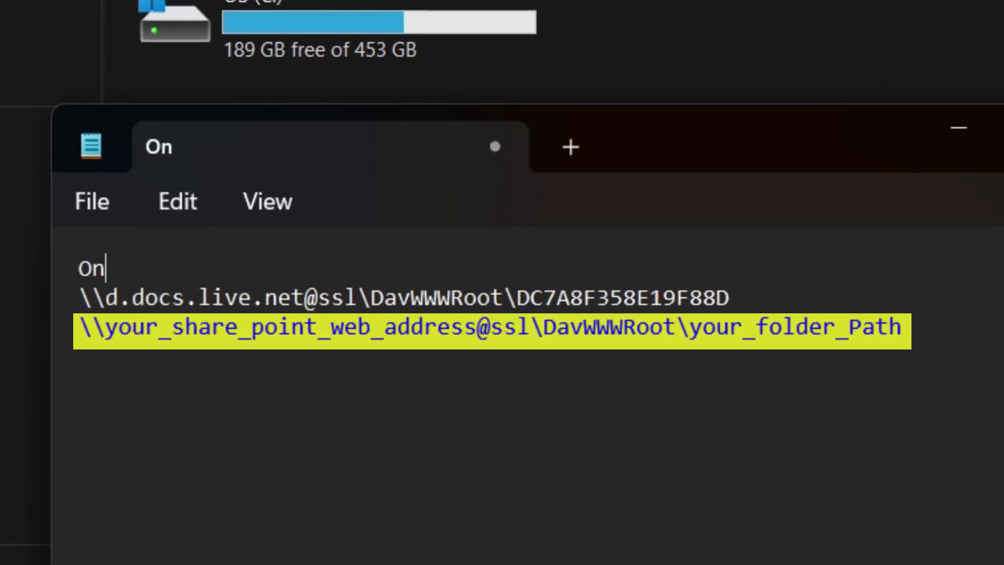
pyautogui.write('e Drive')
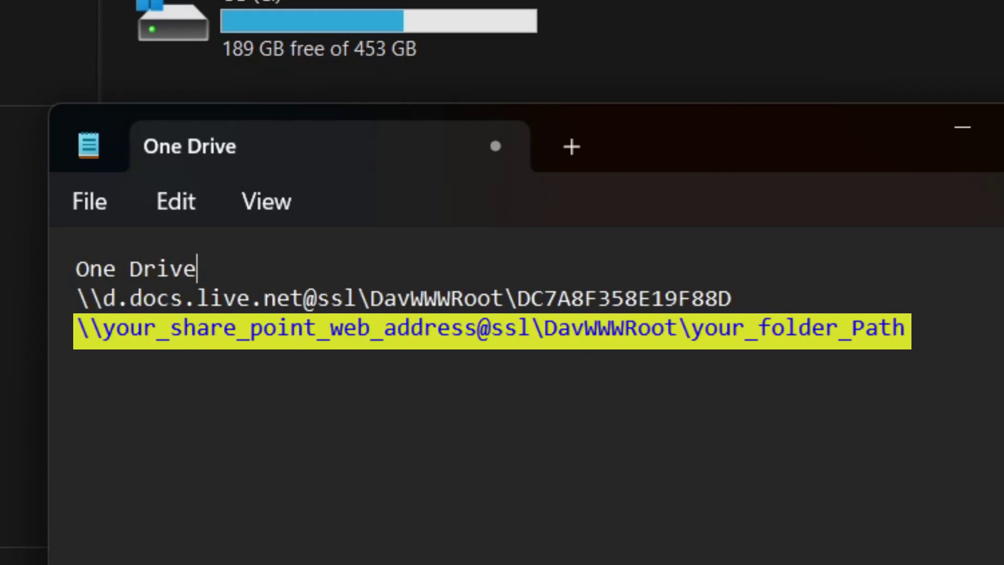
# Insert blank lines before the SharePoint template path and start a 'Share' heading there.
pyautogui.press('Down')
pyautogui.press('Down')
pyautogui.press('Left')
pyautogui.press('Left')
pyautogui.press('Left')
pyautogui.press('Left')
pyautogui.press('Left')
pyautogui.press('Left')
pyautogui.press('Left')
pyautogui.press('Left')
pyautogui.press('Left')
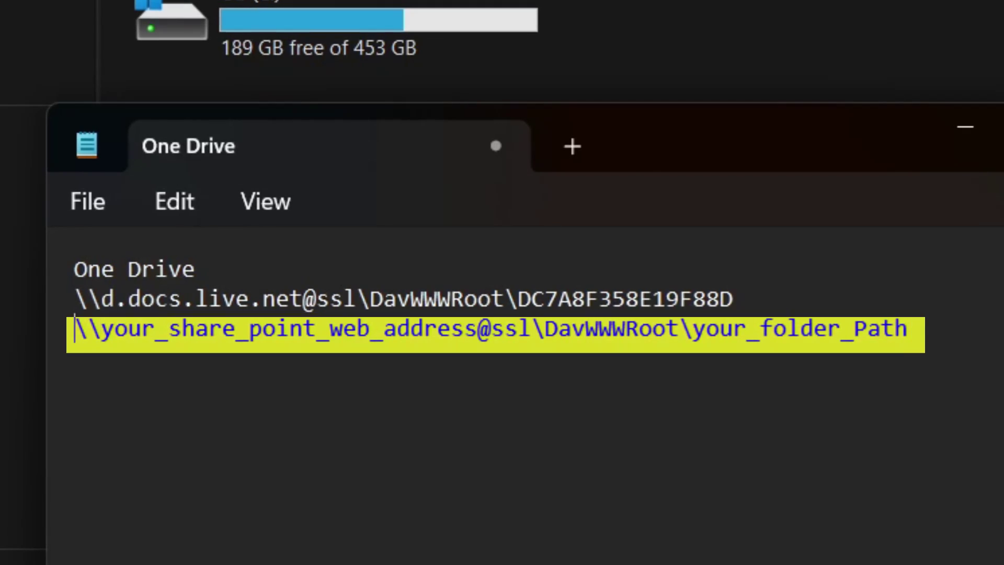
pyautogui.press('Return')
pyautogui.press('Return')
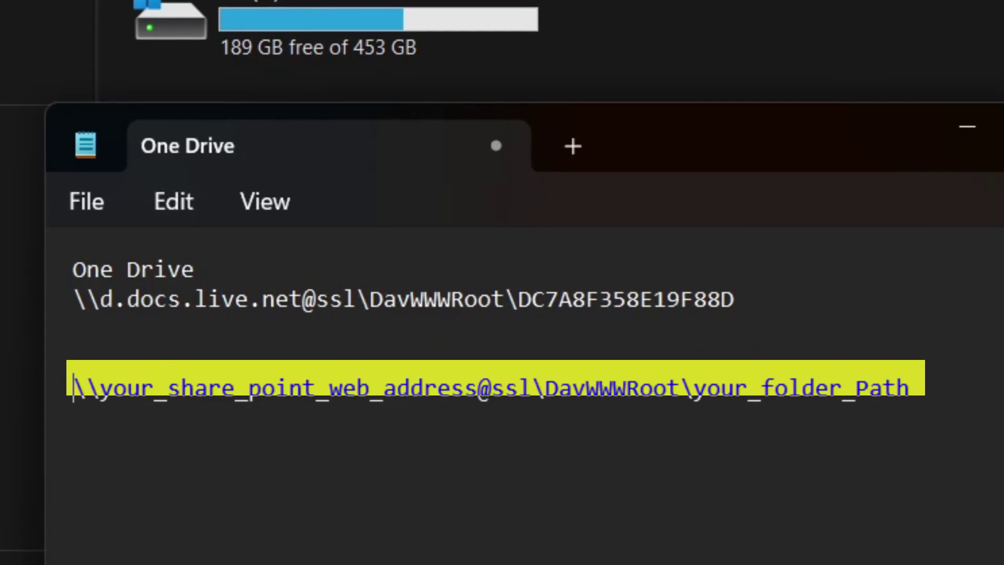
pyautogui.press('Up')
pyautogui.write('Shar')
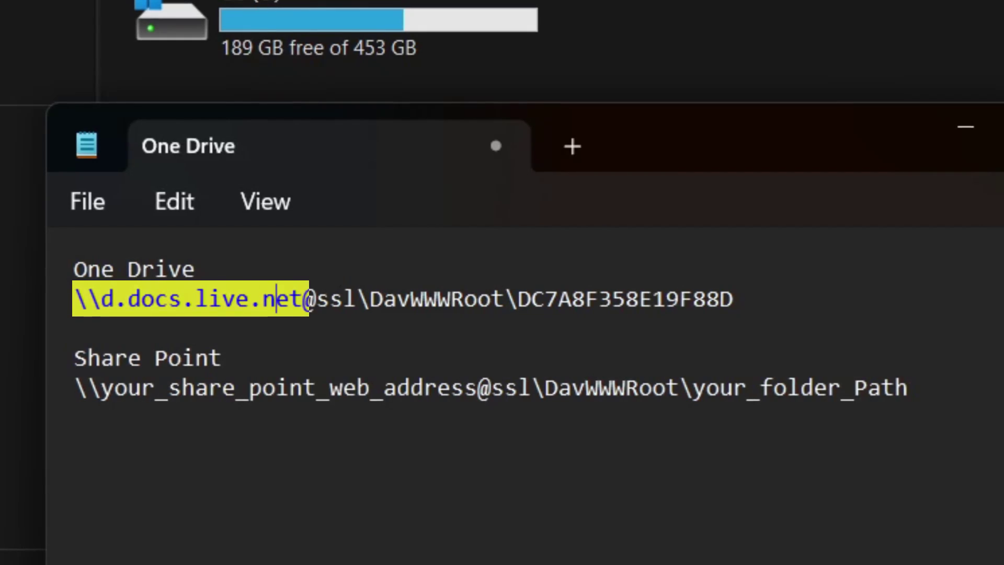
# Select the DavWWWRoot and folder ID parts of the One Drive and Share Point paths.
pyautogui.press('Right')
pyautogui.press('Right')
pyautogui.press('Right')
pyautogui.press('Right')
pyautogui.press('Right')
pyautogui.press('Right')
pyautogui.press('Right')
pyautogui.press('Right')
pyautogui.press('Right')
pyautogui.press('Right')
pyautogui.press('Right')
pyautogui.press('Right')
pyautogui.press('Right')
pyautogui.press('Right')
pyautogui.press('Right')
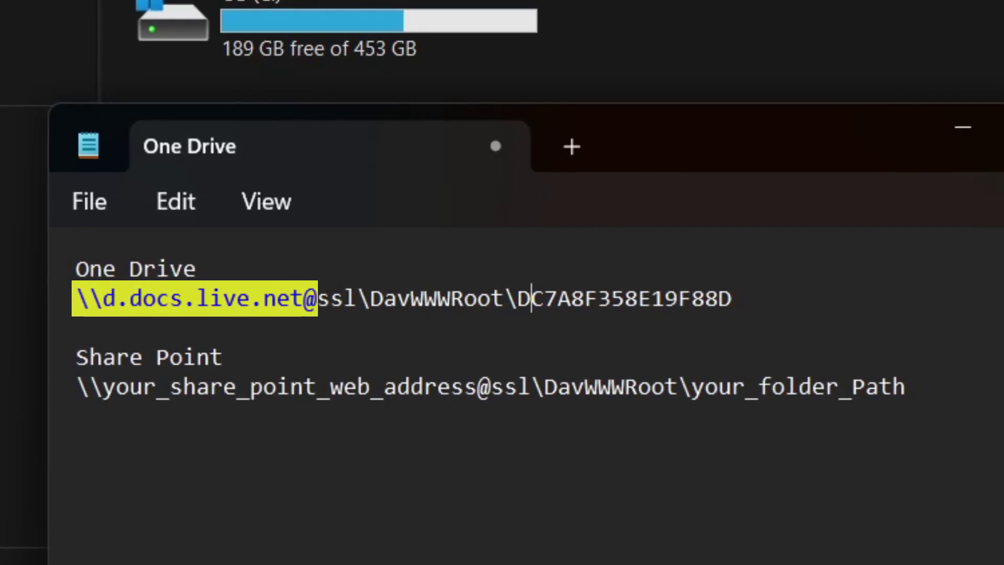
pyautogui.hotkey('shift', 'Left')
pyautogui.hotkey('shift', 'Left')
pyautogui.hotkey('shift', 'Left')
pyautogui.hotkey('shift', 'Left')
pyautogui.hotkey('shift', 'Left')
pyautogui.hotkey('shift', 'Left')
pyautogui.hotkey('shift', 'Left')
pyautogui.hotkey('shift', 'Left')
pyautogui.hotkey('shift', 'Left')
pyautogui.hotkey('shift', 'Left')
pyautogui.hotkey('shift', 'Left')
pyautogui.hotkey('shift', 'Left')
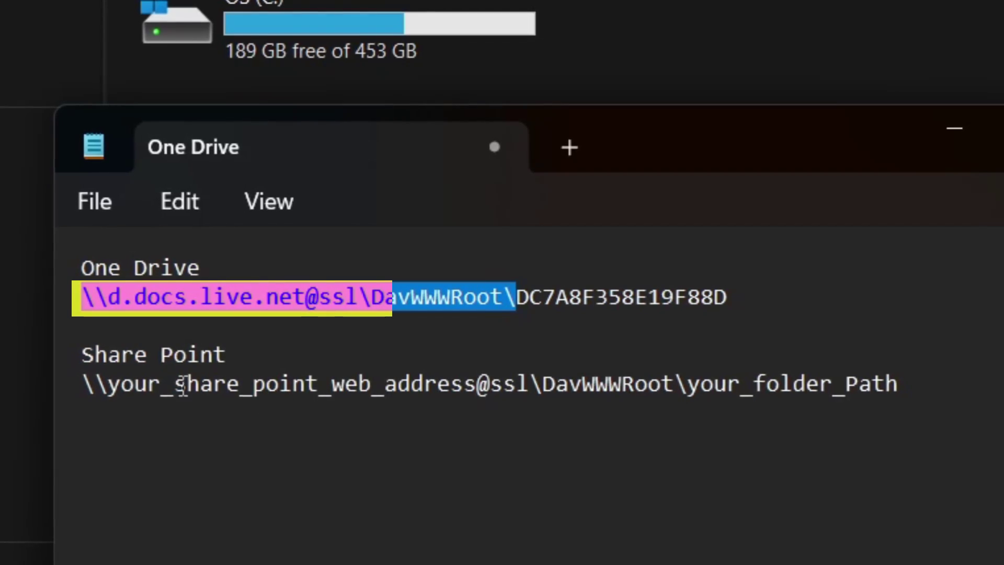
pyautogui.click(119, 293)
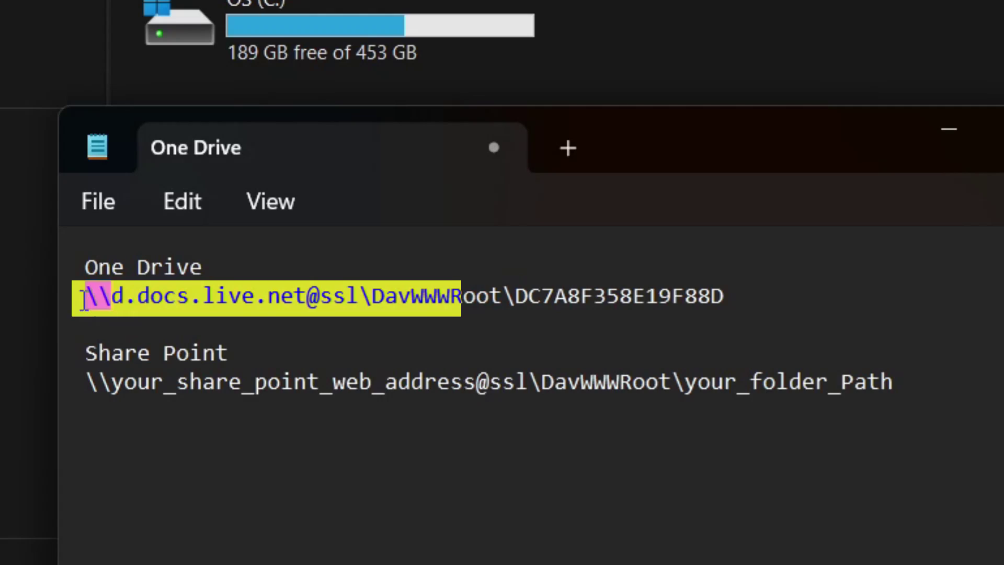
pyautogui.doubleClick(536, 297)
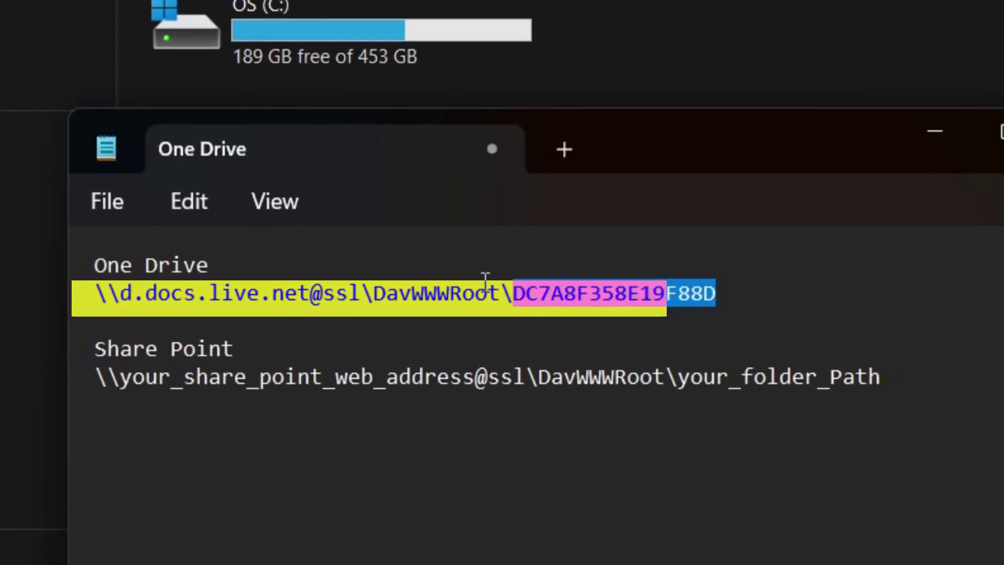
pyautogui.doubleClick(470, 297)
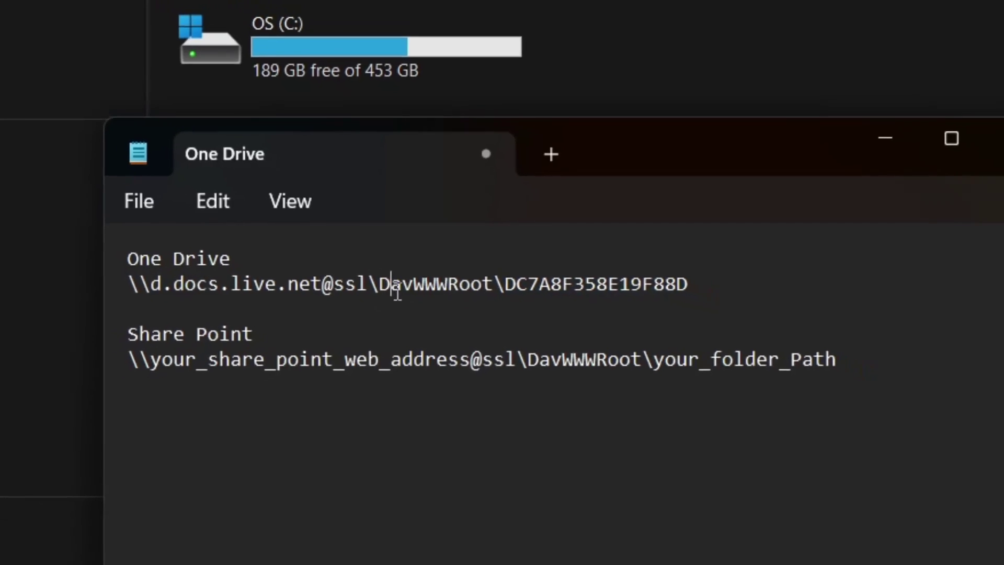
pyautogui.doubleClick(559, 354)
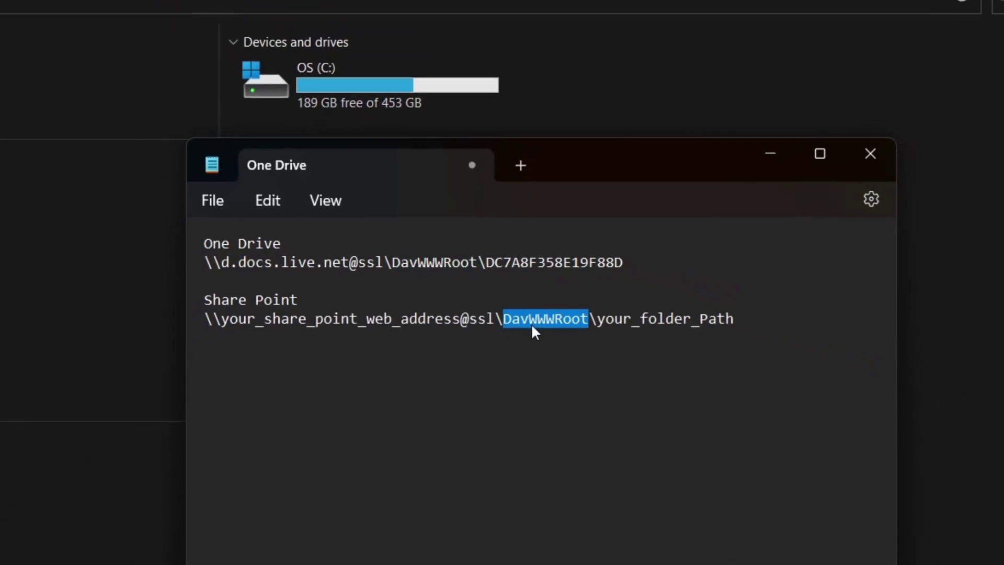
pyautogui.doubleClick(433, 257)
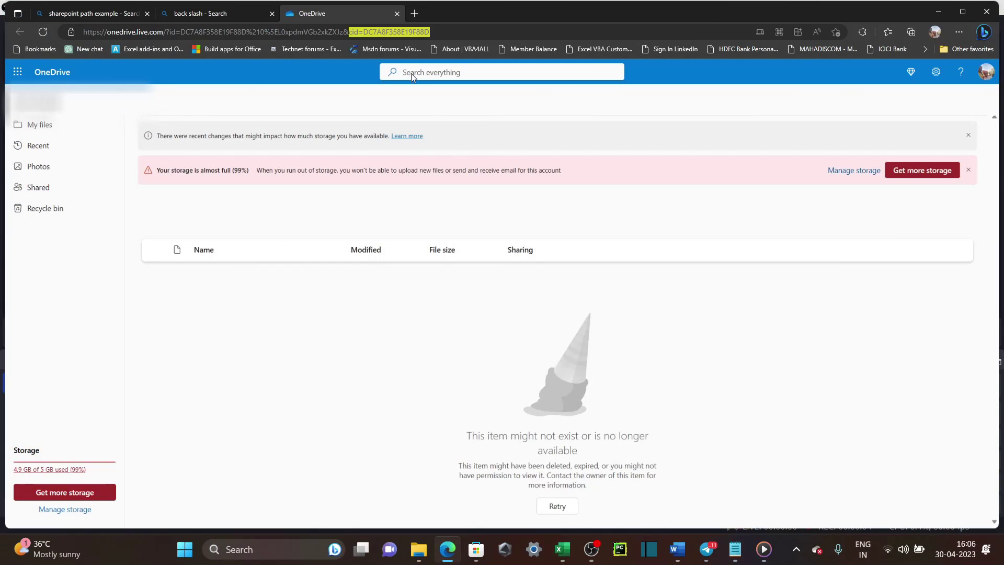
# Select the cid account ID in the OneDrive page address.
pyautogui.click(385, 31)
pyautogui.click(350, 32)
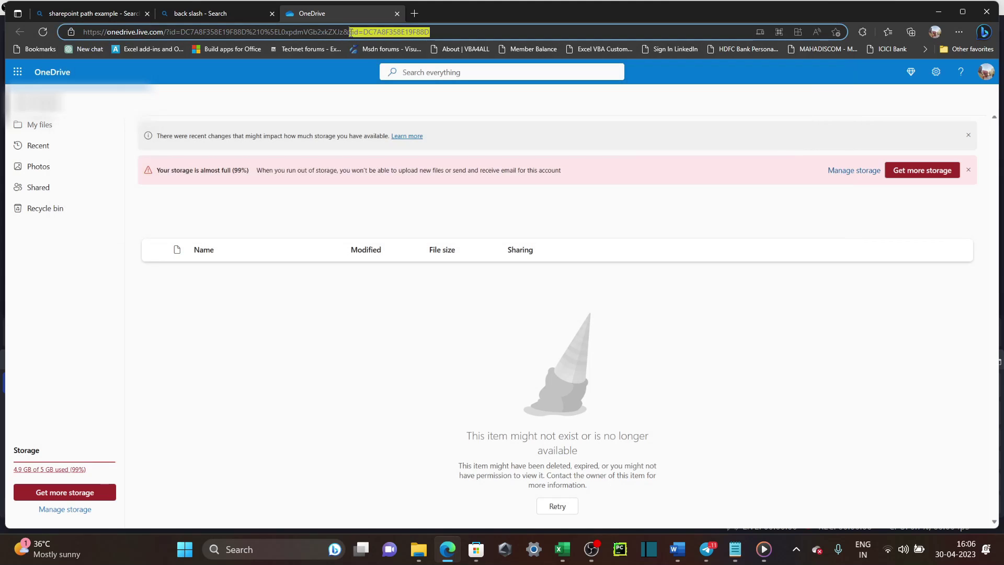
pyautogui.doubleClick(390, 32)
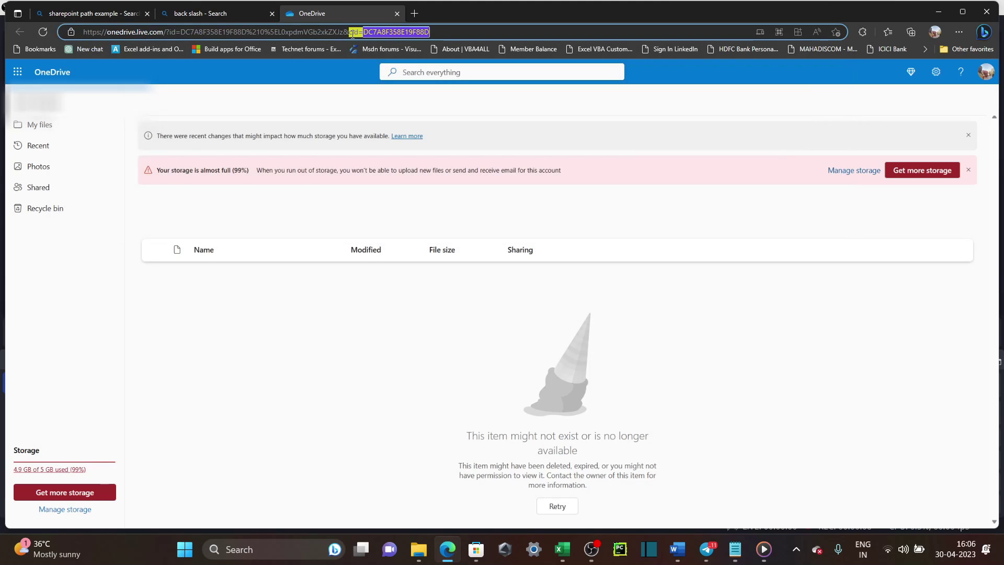
pyautogui.moveTo(349, 32); pyautogui.dragTo(487, 28)
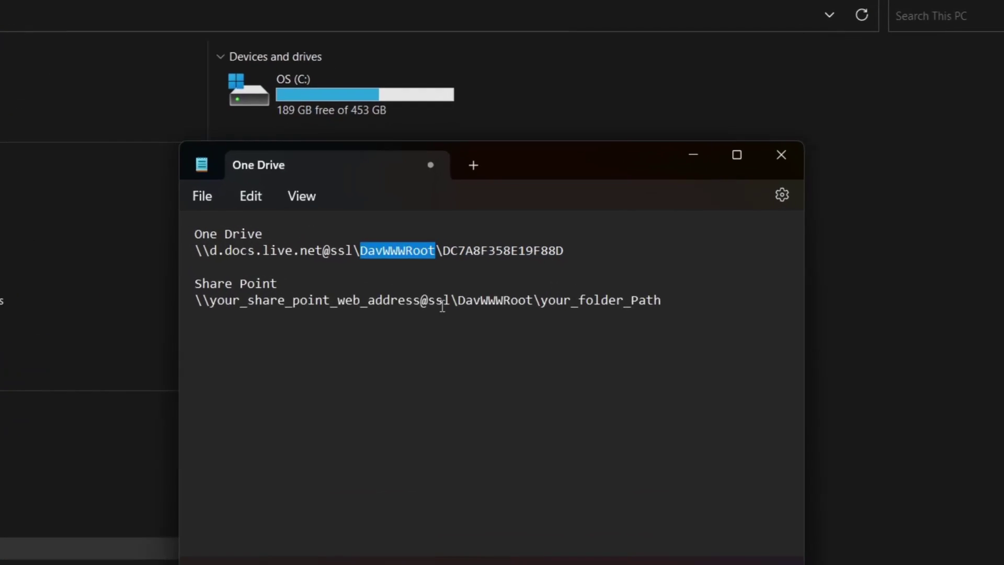
pyautogui.moveTo(398, 322); pyautogui.dragTo(435, 322)
pyautogui.moveTo(117, 322); pyautogui.dragTo(136, 322)
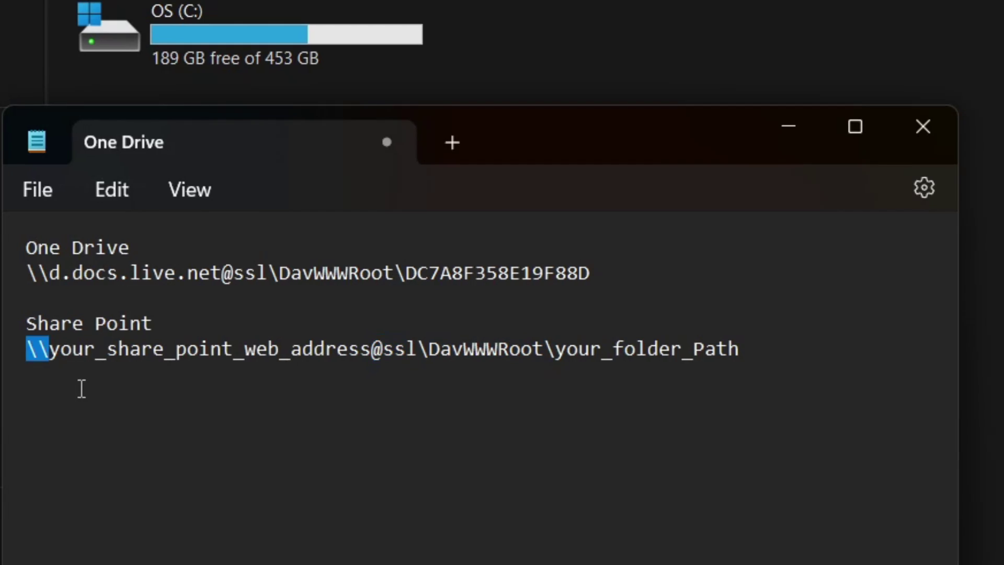
pyautogui.click(398, 321)
pyautogui.doubleClick(368, 349)
pyautogui.click(370, 348)
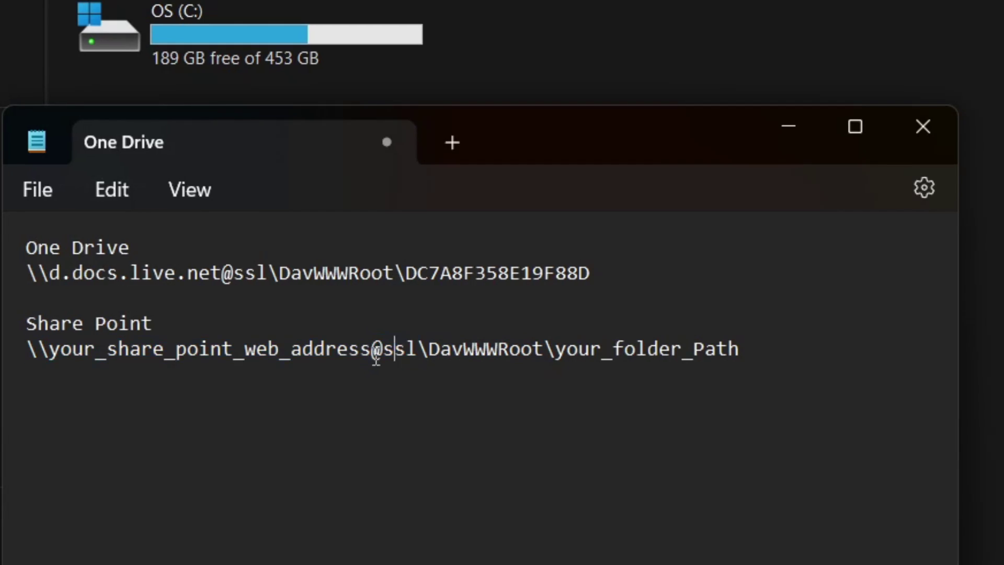
pyautogui.doubleClick(482, 349)
# Replace your_folder_Path with 'sites\your_team\your_folder', undo it, and select the OneDrive path line.
pyautogui.click(795, 358)
pyautogui.hotkey('ctrl', 'shift', 'Left')
pyautogui.hotkey('ctrl', 'shift', 'Left')
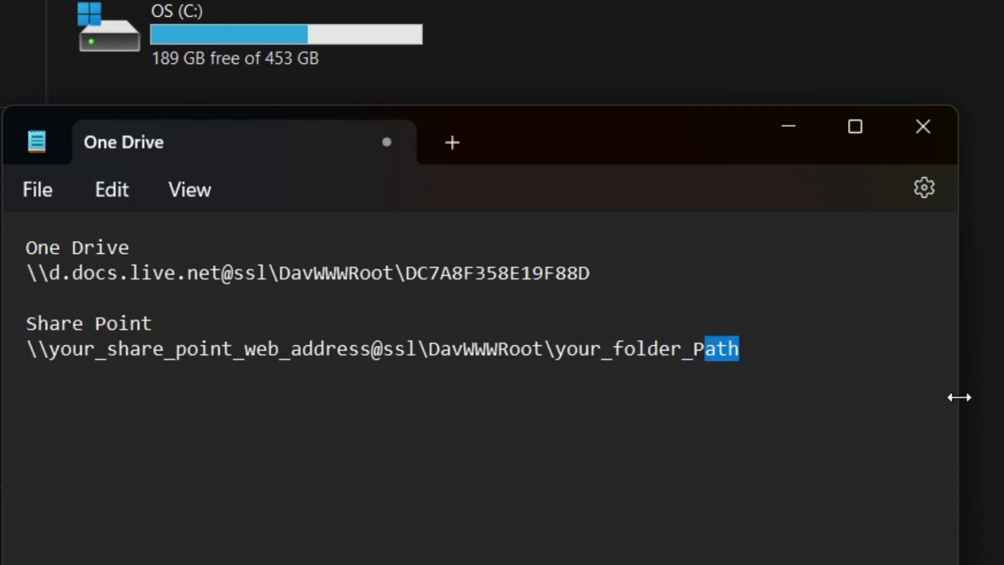
pyautogui.write('sites')
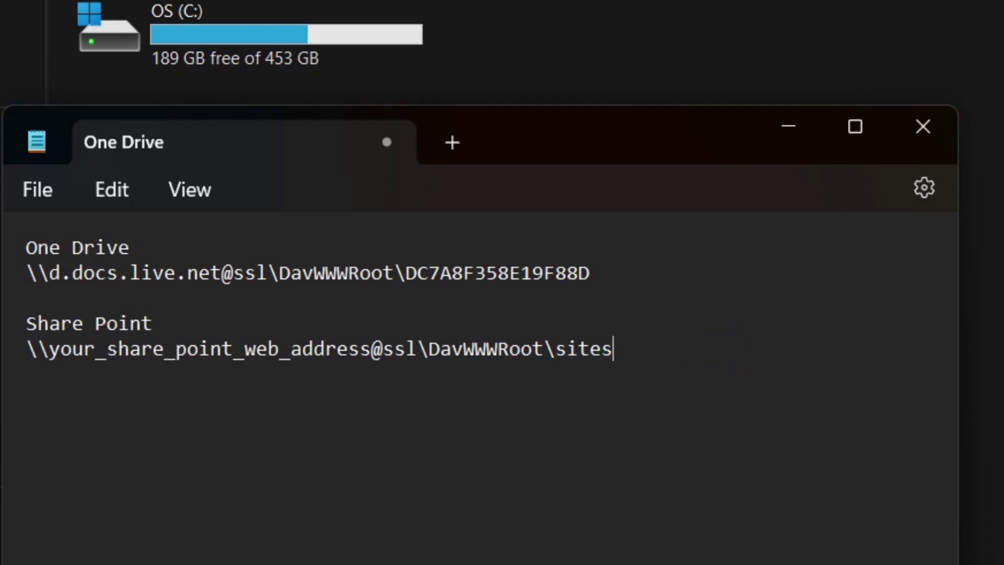
pyautogui.write('\\your_team\\your_folder')
pyautogui.hotkey('ctrl', 'z')
pyautogui.hotkey('ctrl', 'z')
pyautogui.hotkey('ctrl', 'z')
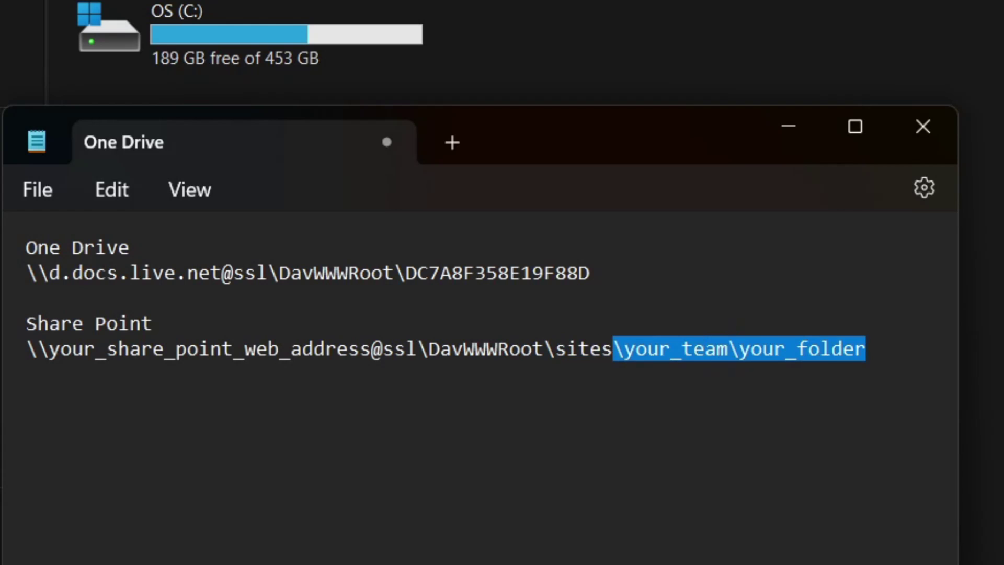
pyautogui.press('Left')
pyautogui.moveTo(590, 273); pyautogui.dragTo(26, 273)
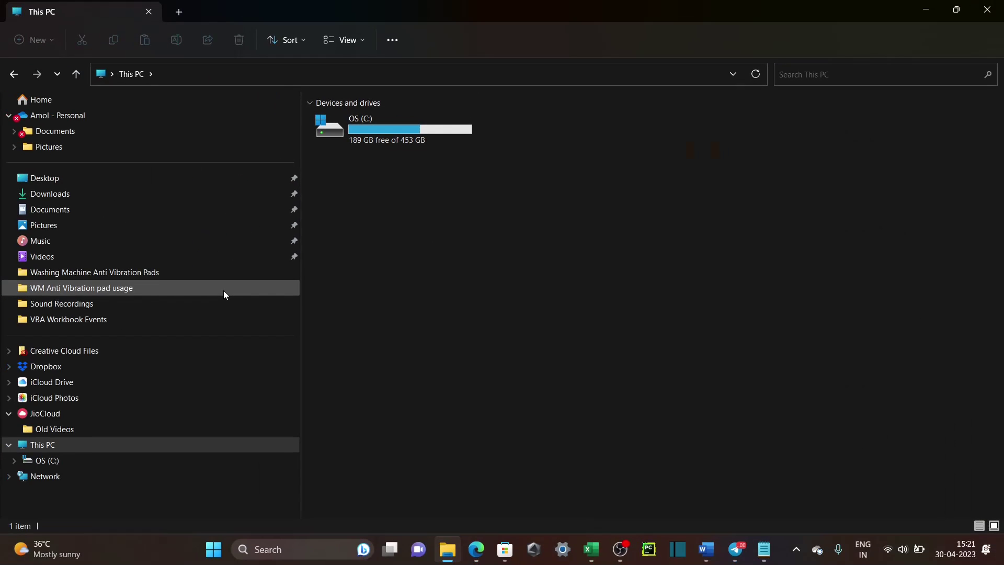
pyautogui.click(396, 40)
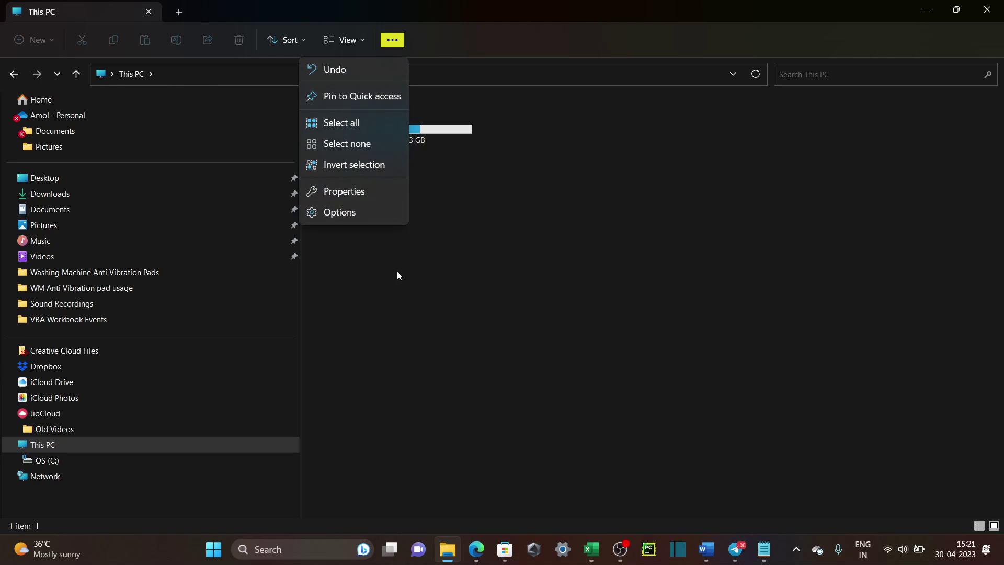
pyautogui.hotkey('alt', 'f')
pyautogui.hotkey('alt', 'f')
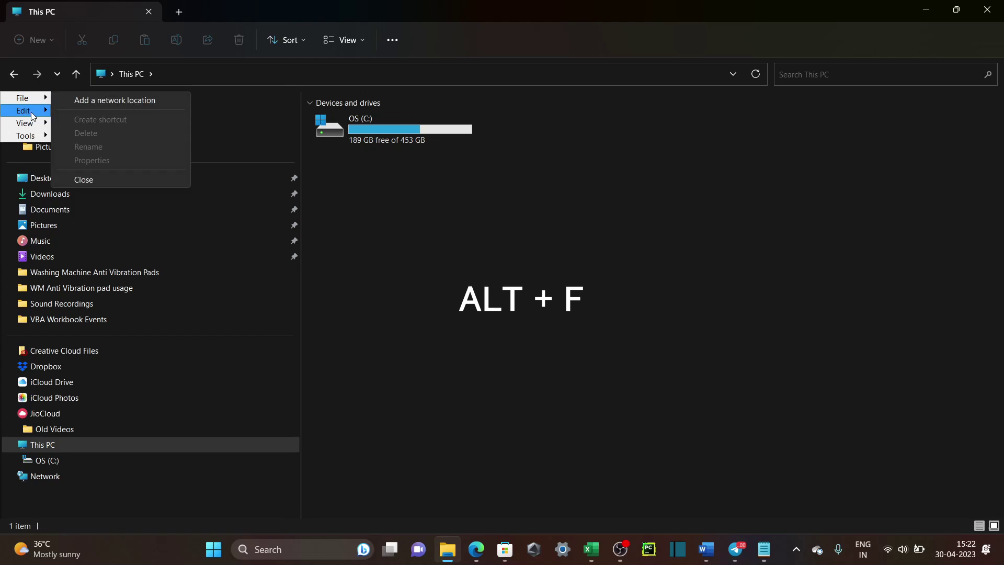
# Dismiss the classic menus and choose Map network drive… from the Network entry's context menu.
pyautogui.moveTo(32, 139)
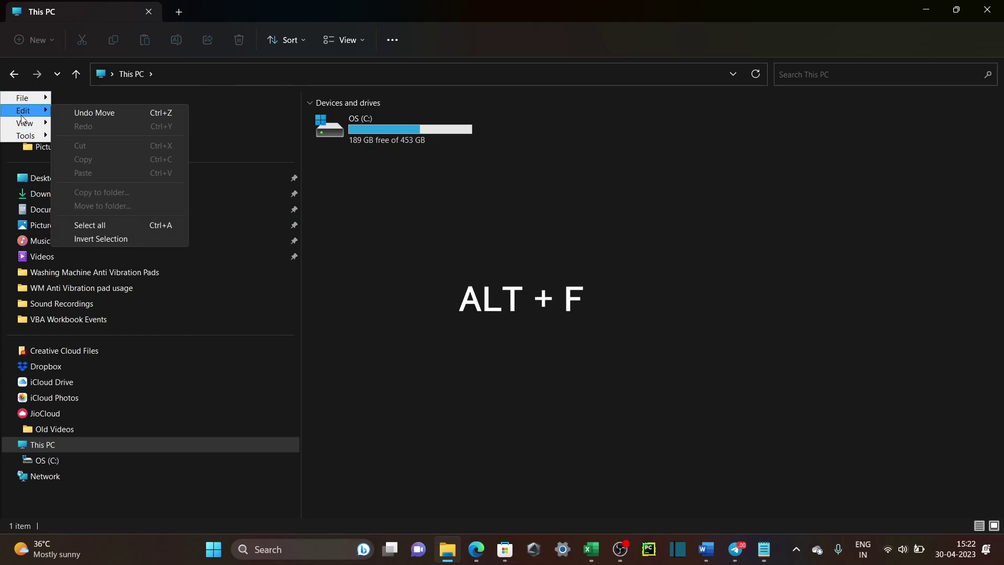
pyautogui.moveTo(30, 104)
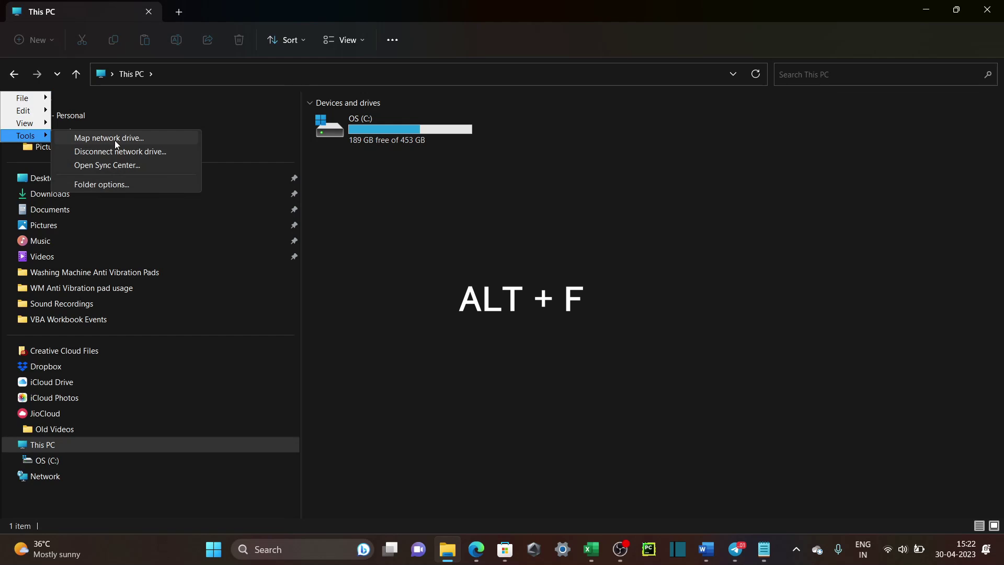
pyautogui.click(421, 203)
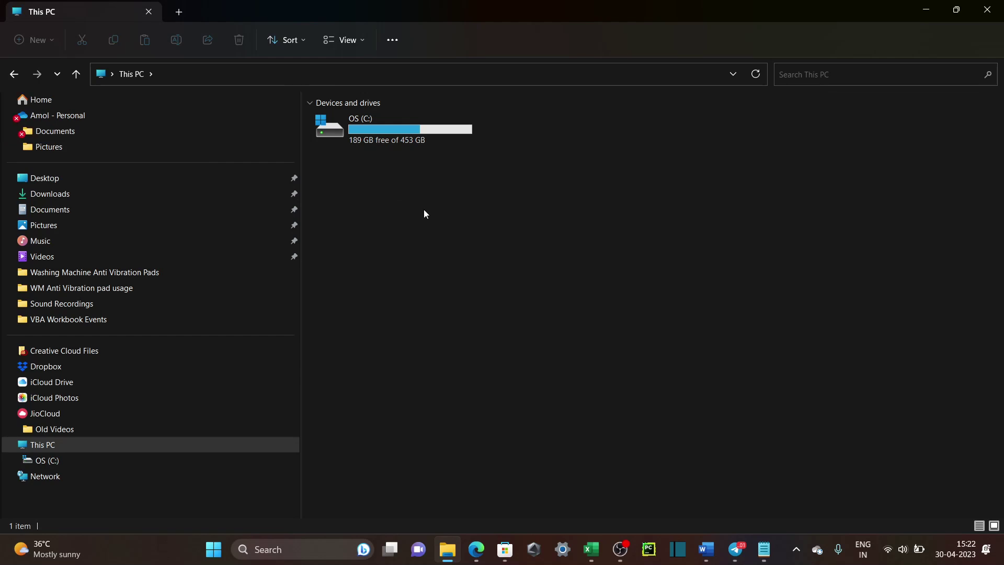
pyautogui.rightClick(34, 482)
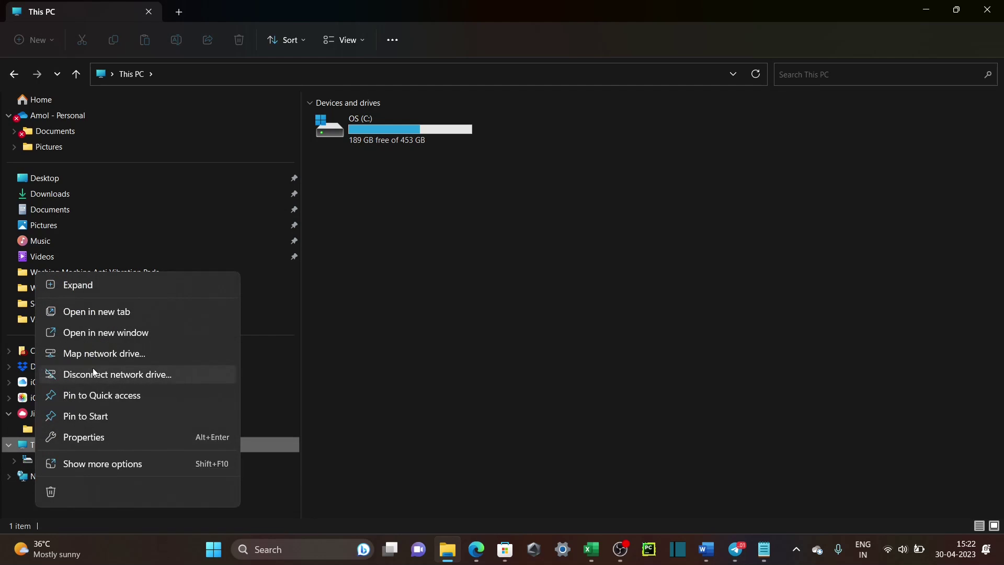
pyautogui.click(102, 354)
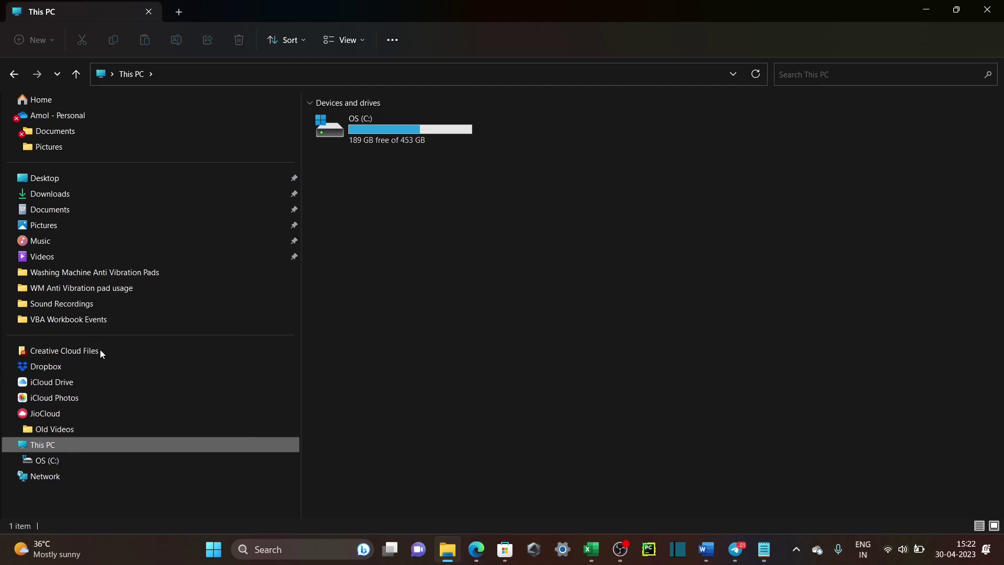
# Choose Z:, paste the OneDrive DavWWWRoot path as the folder, and finish the mapping.
pyautogui.click(447, 222)
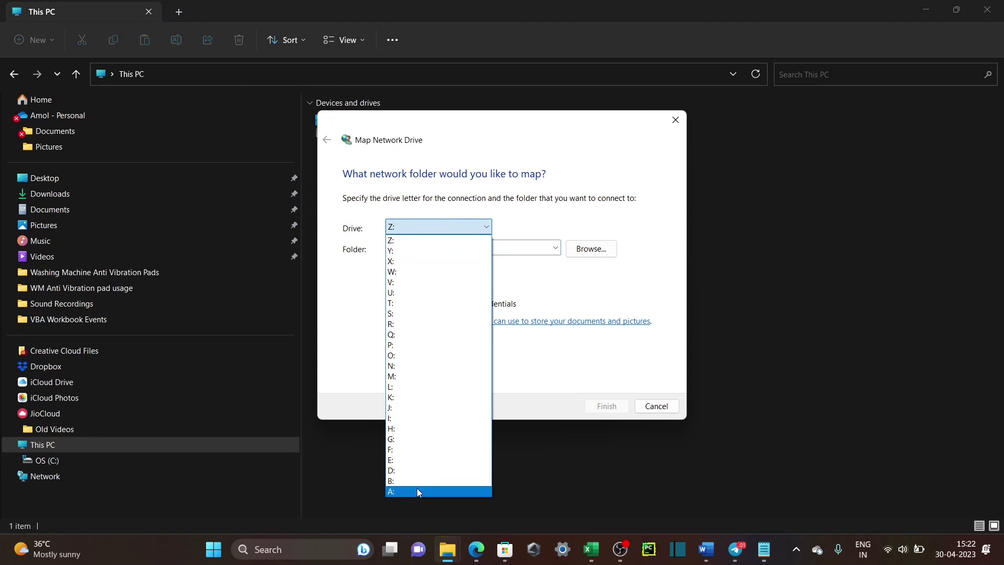
pyautogui.click(426, 134)
pyautogui.moveTo(439, 128); pyautogui.dragTo(554, 176)
pyautogui.click(553, 275)
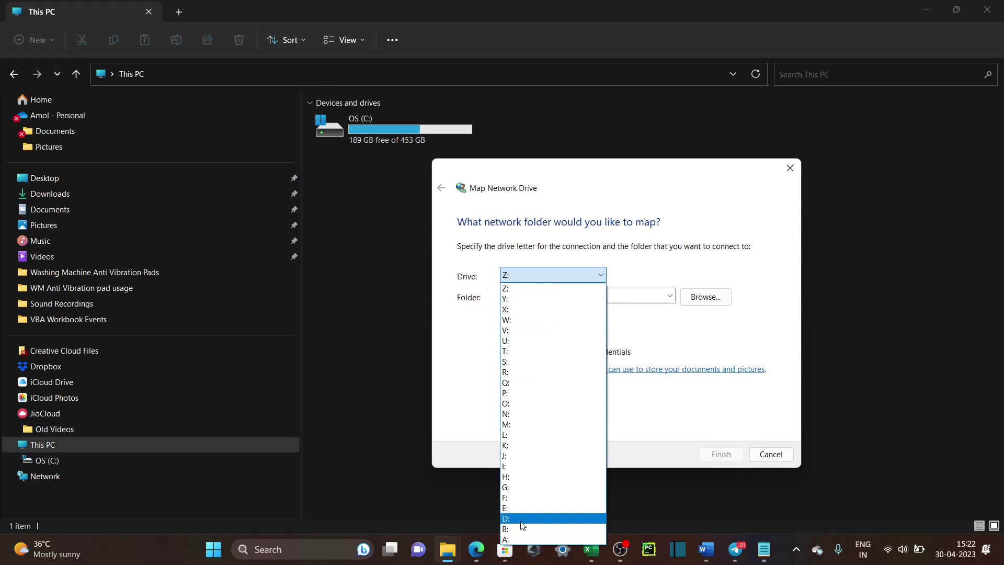
pyautogui.click(539, 288)
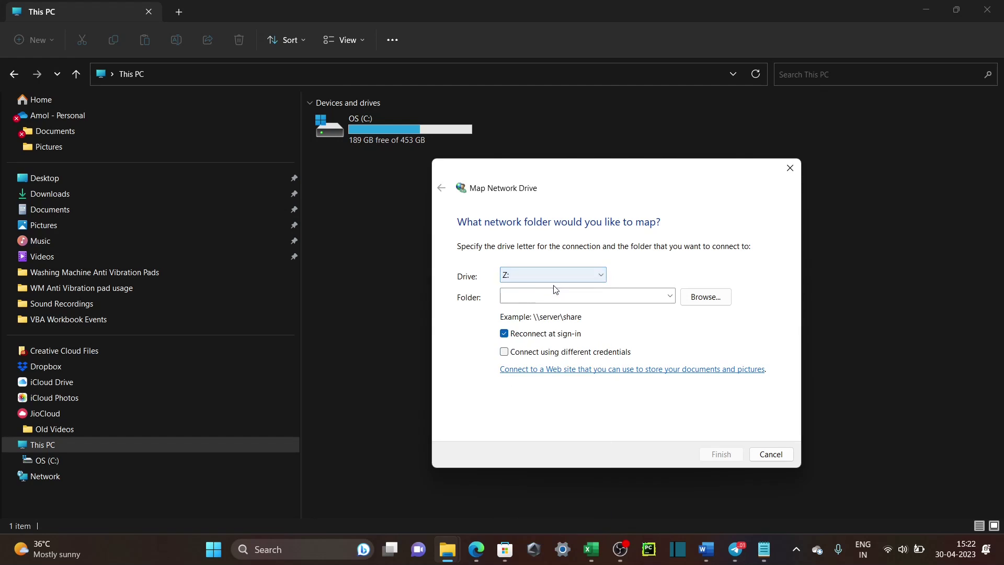
pyautogui.click(525, 296)
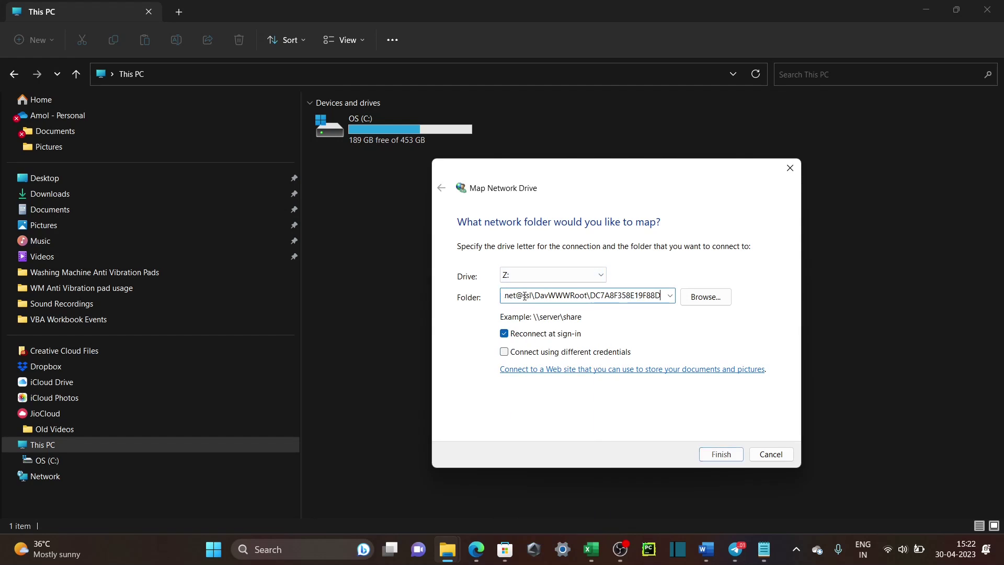
pyautogui.moveTo(607, 297); pyautogui.dragTo(482, 289)
pyautogui.moveTo(633, 296); pyautogui.dragTo(706, 296)
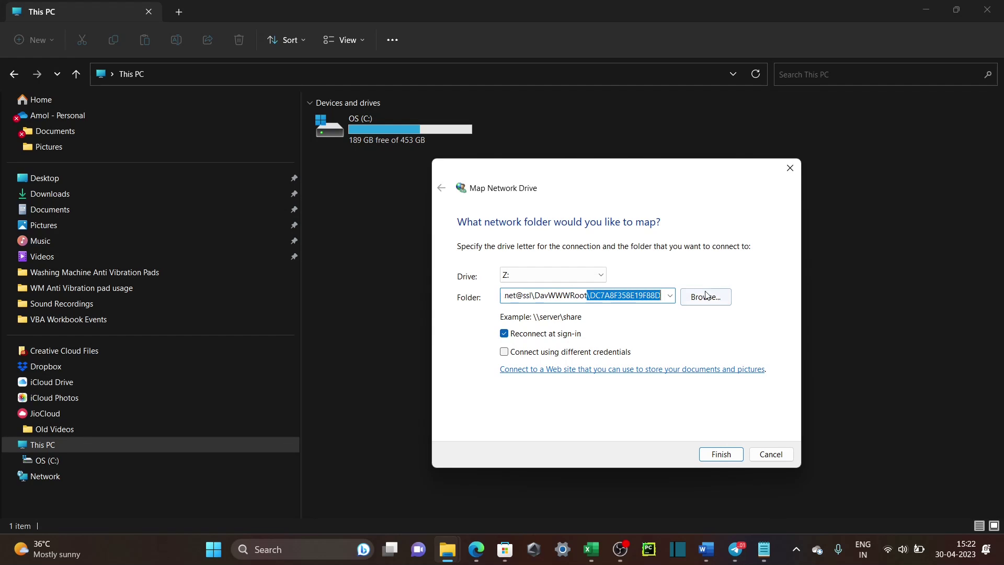
pyautogui.click(714, 463)
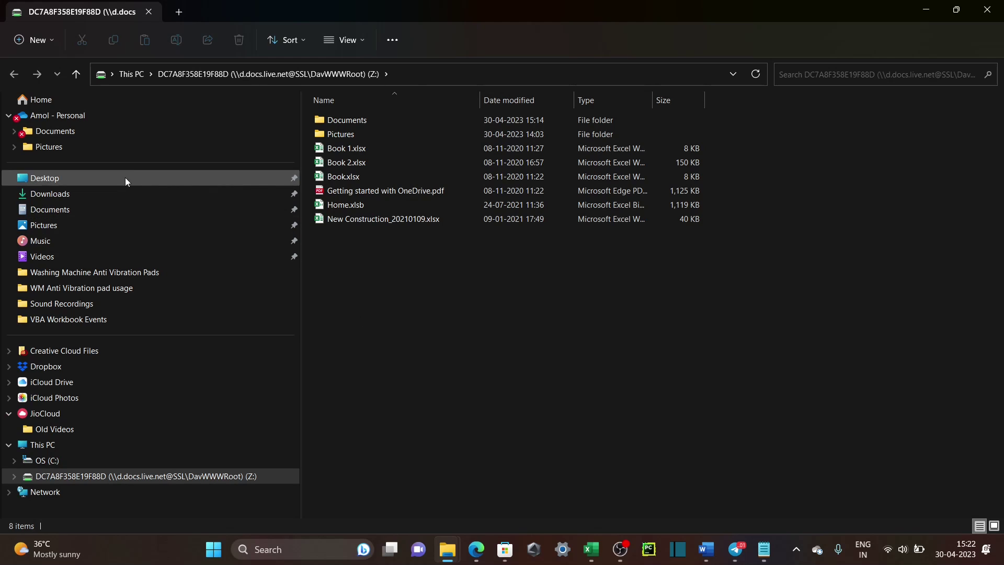
# Compare the mapped Z: drive with the personal OneDrive folder and show the Z: path.
pyautogui.click(56, 116)
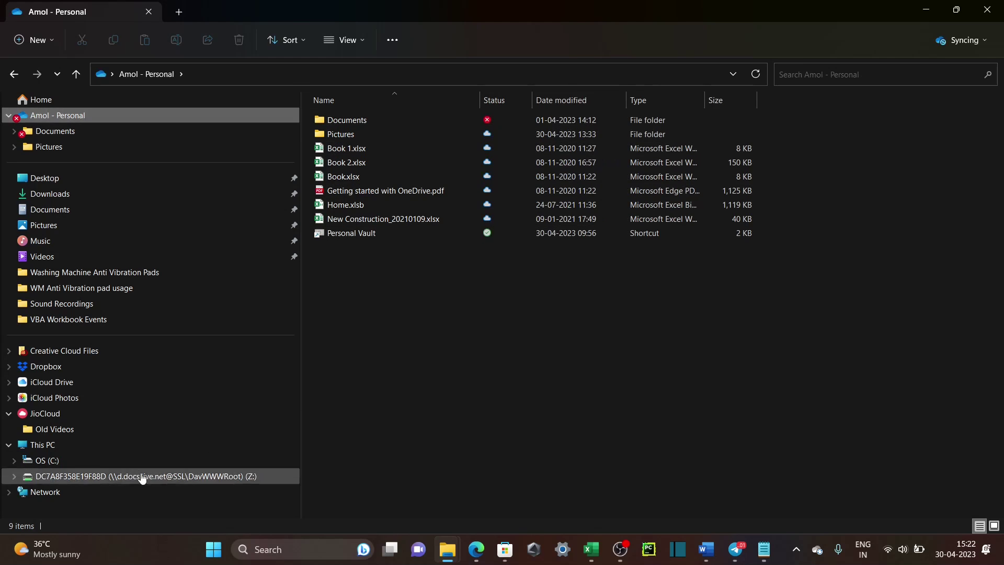
pyautogui.click(94, 477)
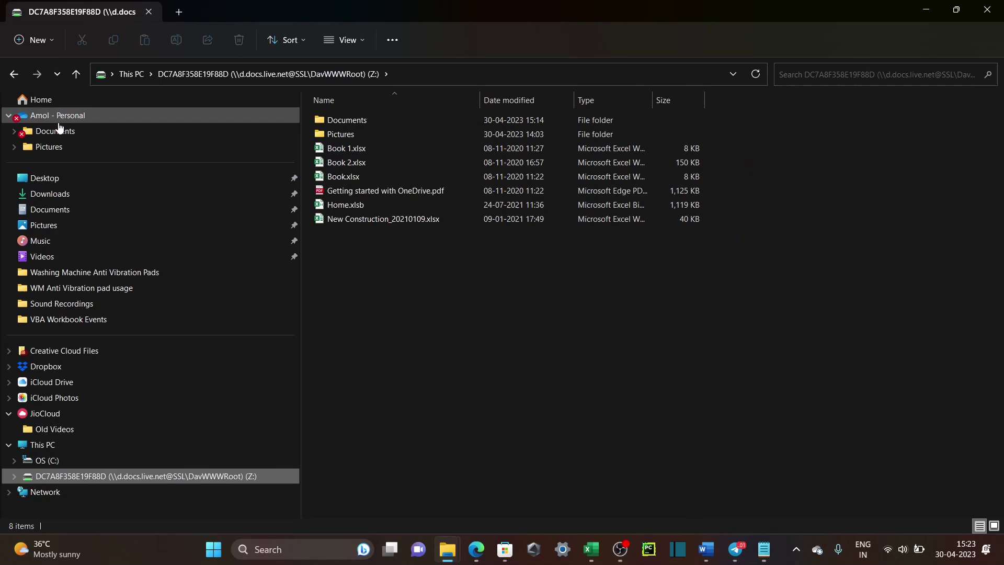
pyautogui.click(57, 122)
pyautogui.click(93, 476)
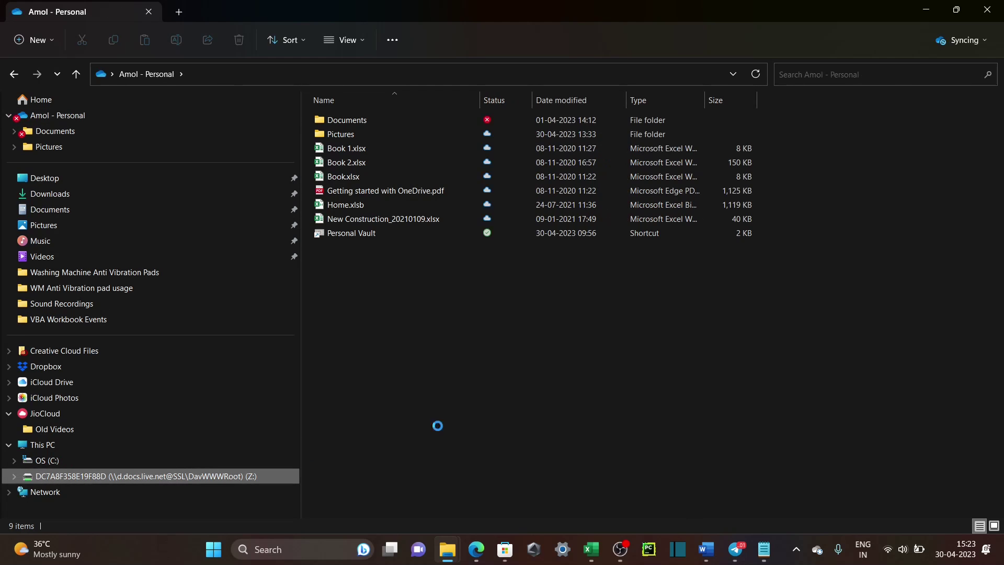
pyautogui.click(439, 73)
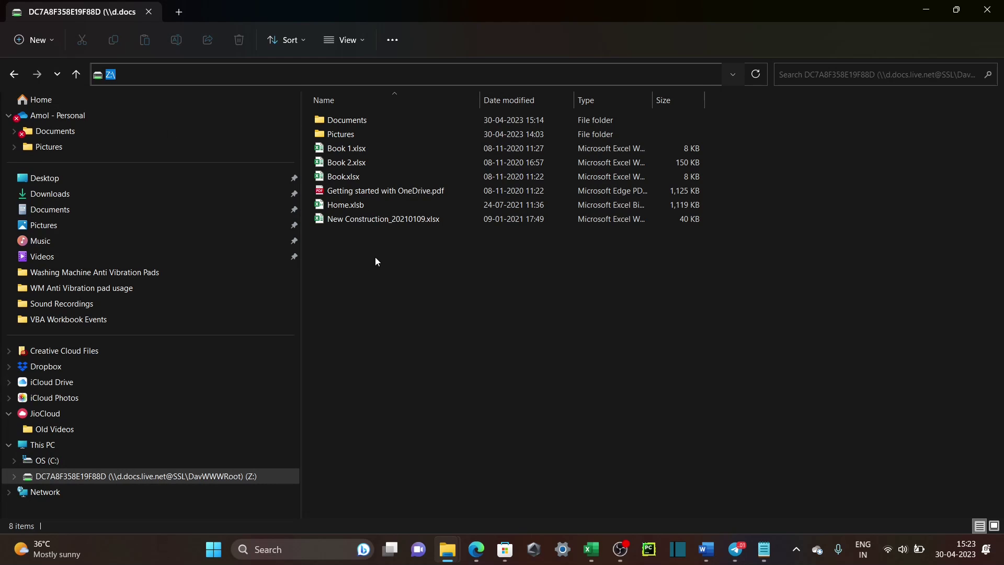
# Open Book.xlsx from Z:, enter 'Demo for Network Drive mapping' in H4, and close Excel.
pyautogui.doubleClick(345, 176)
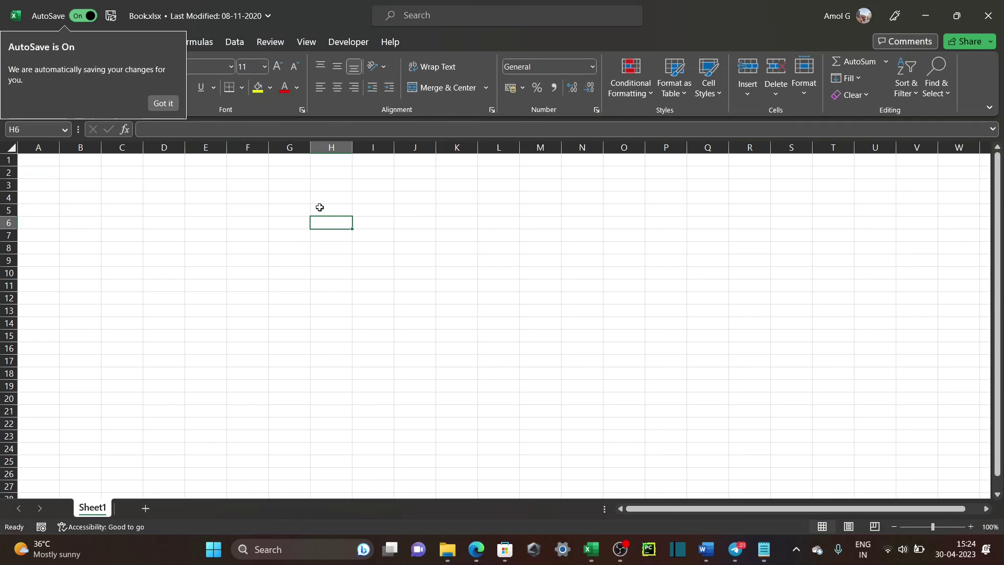
pyautogui.click(327, 199)
pyautogui.write('Demo Network Drive mapping')
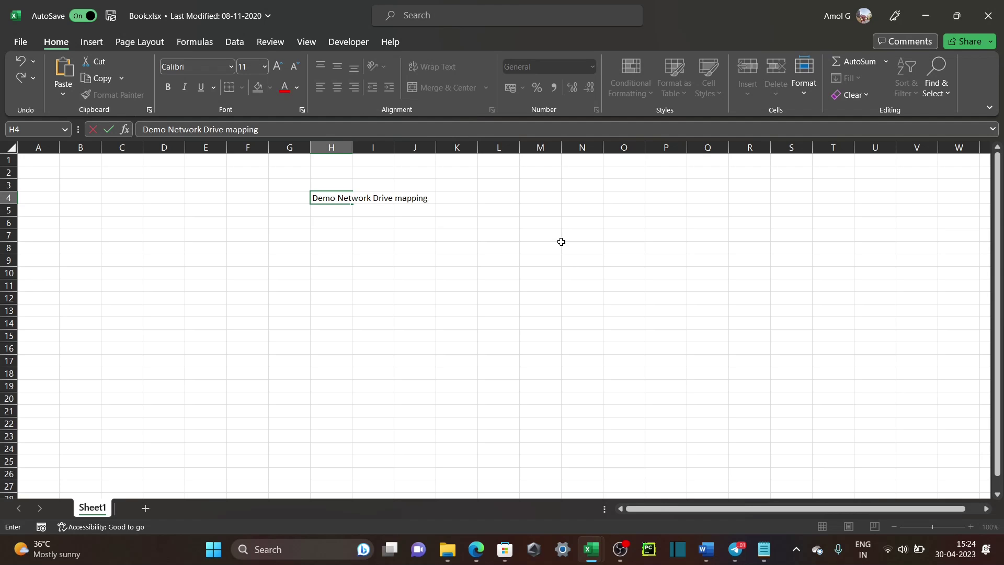
pyautogui.press('Home')
pyautogui.hotkey('ctrl', 'Right')
pyautogui.press('F2')
pyautogui.press('Home')
pyautogui.hotkey('ctrl', 'Right')
pyautogui.write('for')
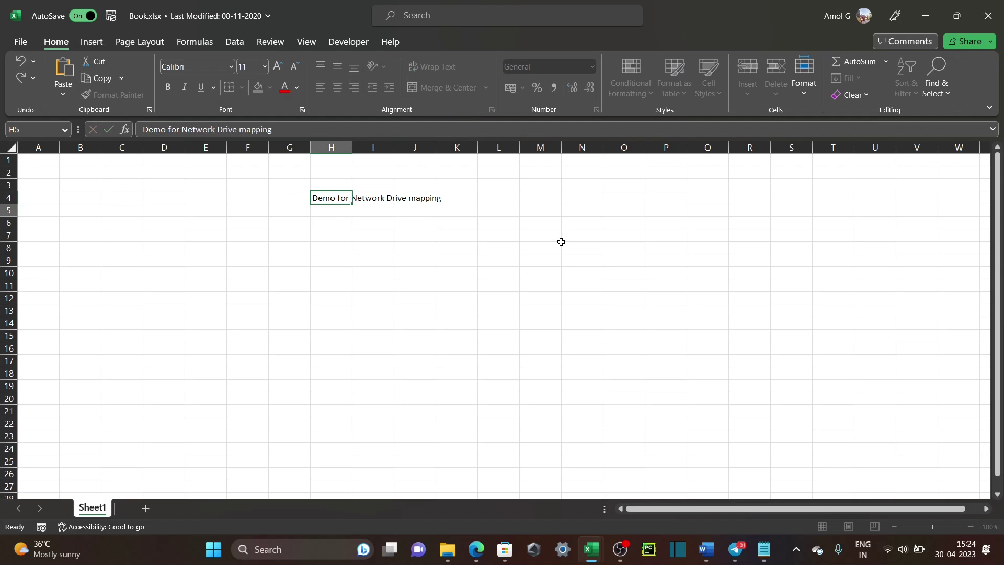
pyautogui.hotkey('ctrl', 'Return')
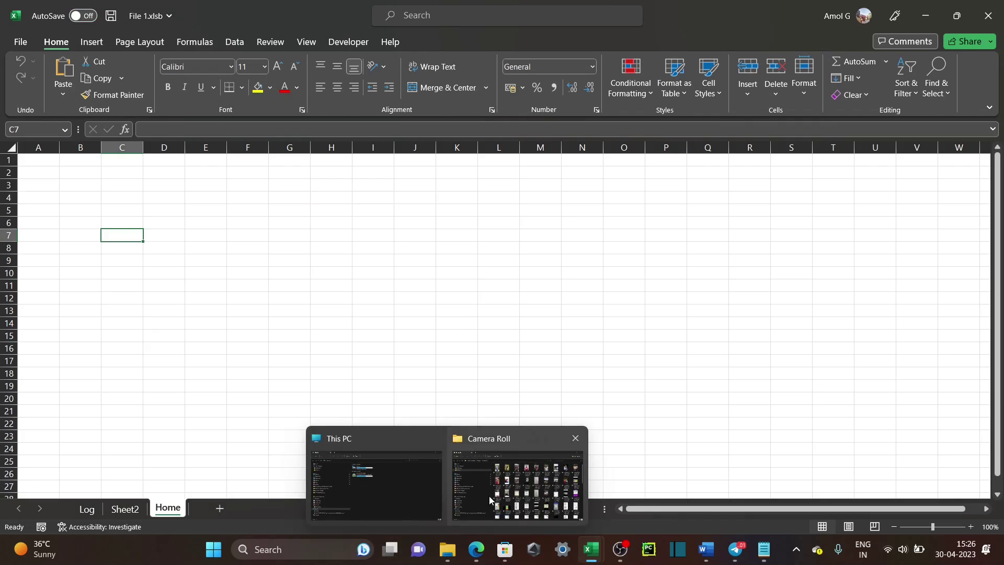
pyautogui.click(377, 484)
# Check Book.xlsx on Z:, then launch z:\Book.xlsx from the Run dialog's autocomplete.
pyautogui.doubleClick(355, 180)
pyautogui.click(519, 175)
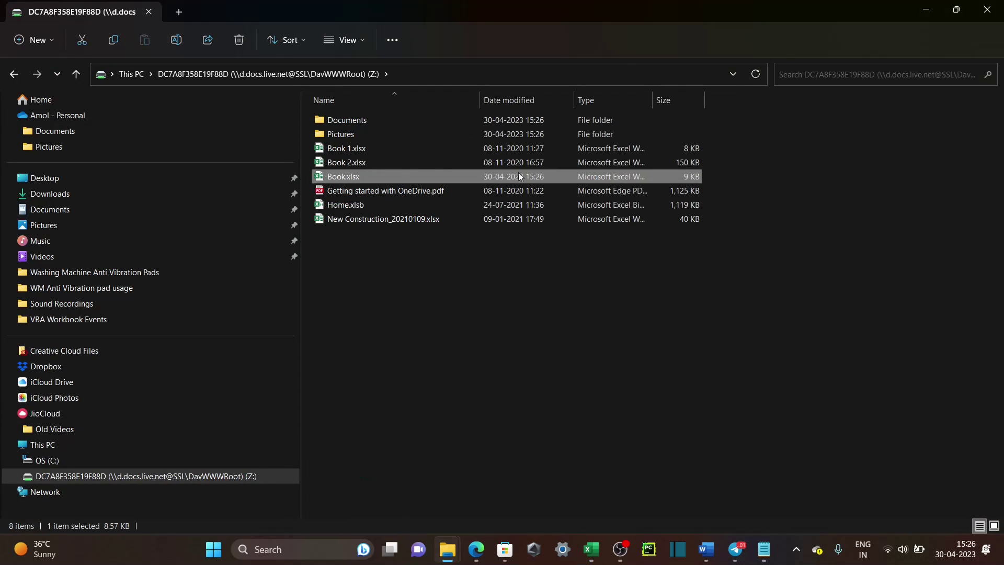
pyautogui.press('super+r')
pyautogui.write('x:\\')
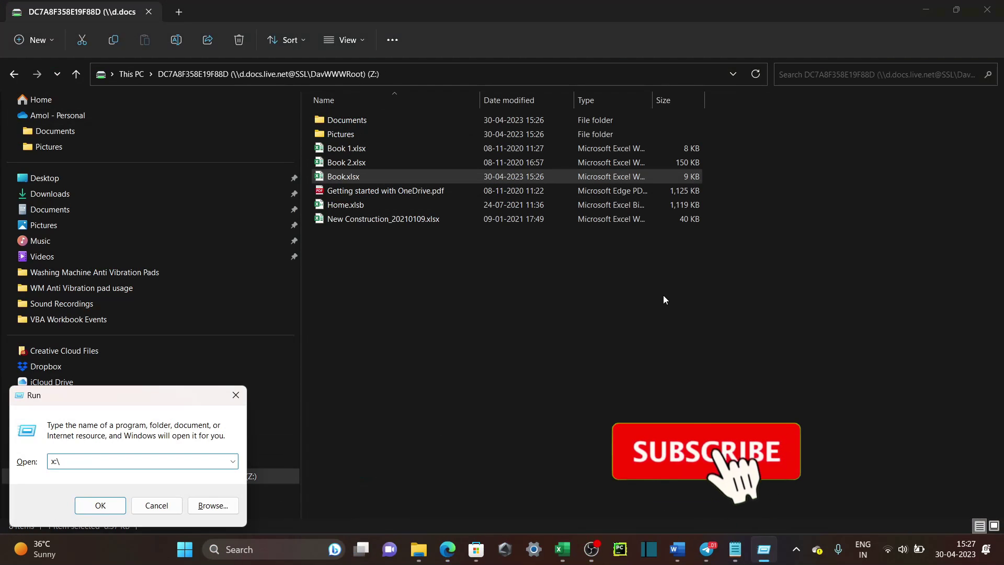
pyautogui.write('B')
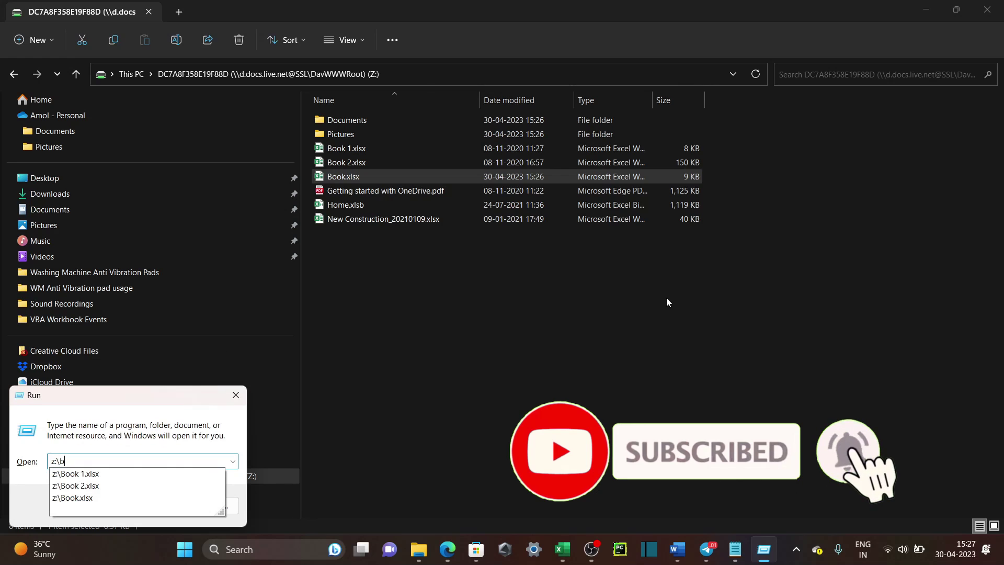
pyautogui.press('Down')
pyautogui.press('Down')
pyautogui.press('Down')
pyautogui.press('Return')
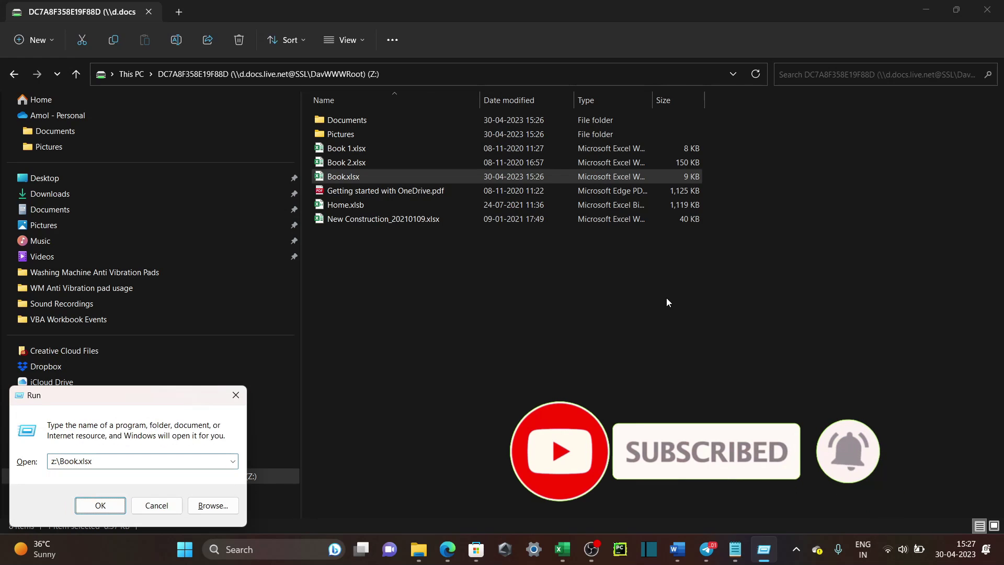
pyautogui.press('Return')
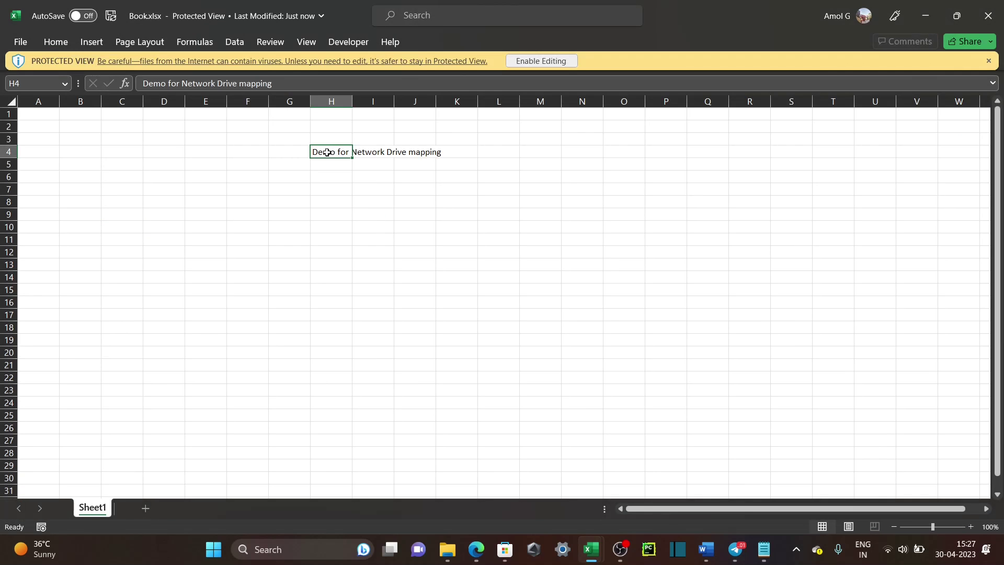
# Enable editing on the reopened Book.xlsx and view its File Info page with the OneDrive location.
pyautogui.click(328, 173)
pyautogui.click(20, 42)
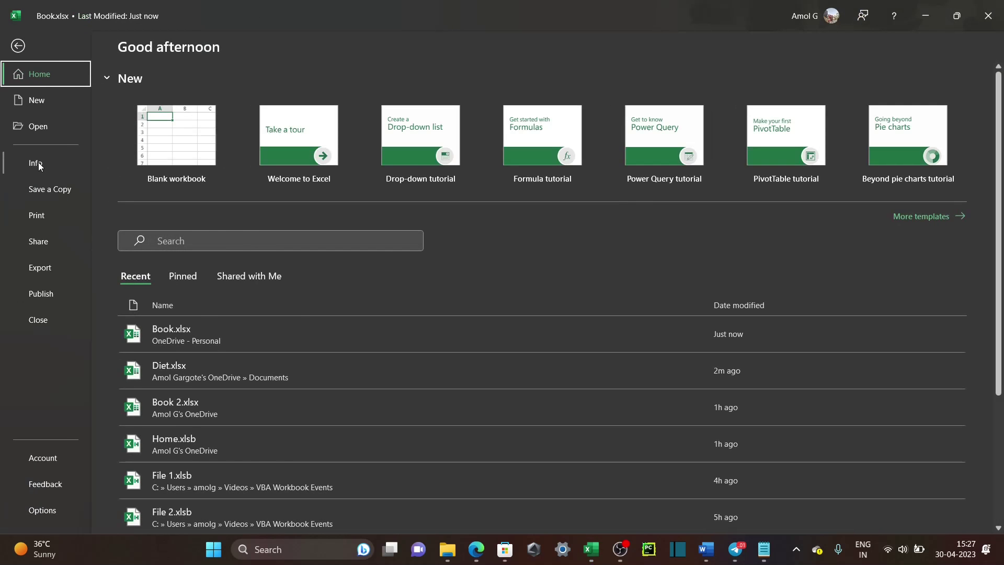
pyautogui.click(37, 164)
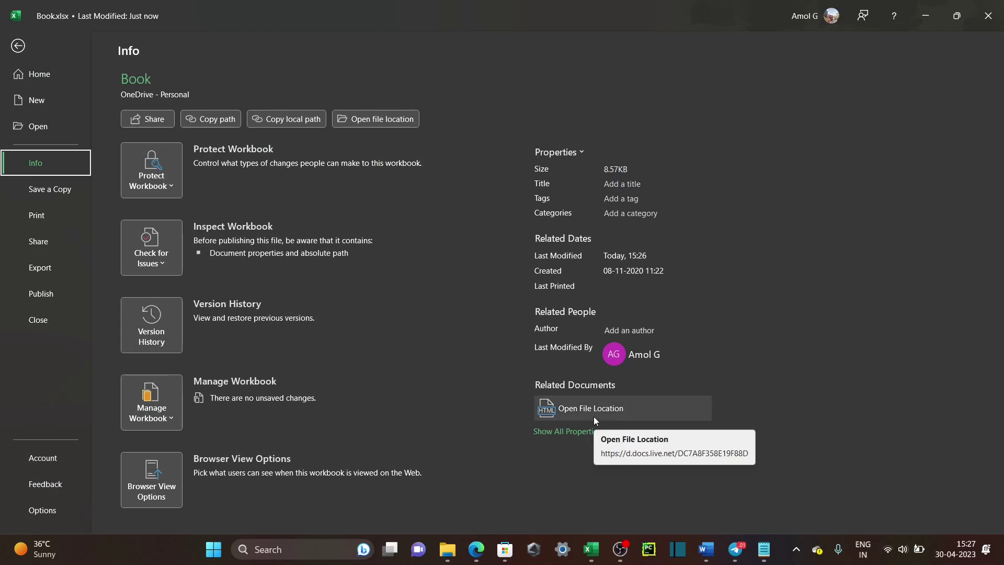